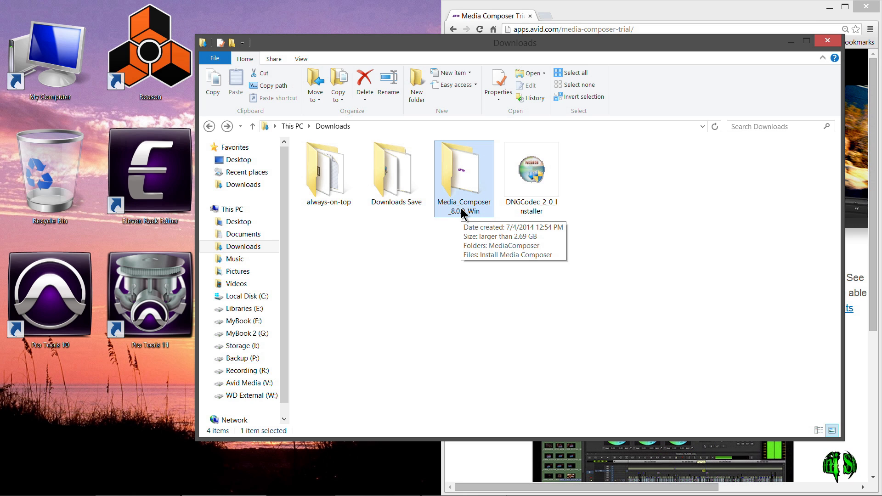
- Bring Chrome to the front and maximize it on the Media Composer trial page
left_click(607, 15)
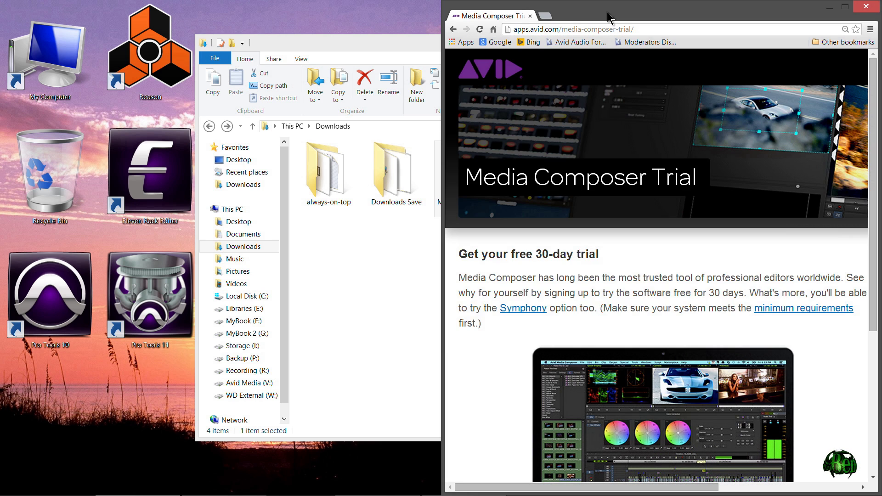
left_click_drag(609, 15, 419, 11)
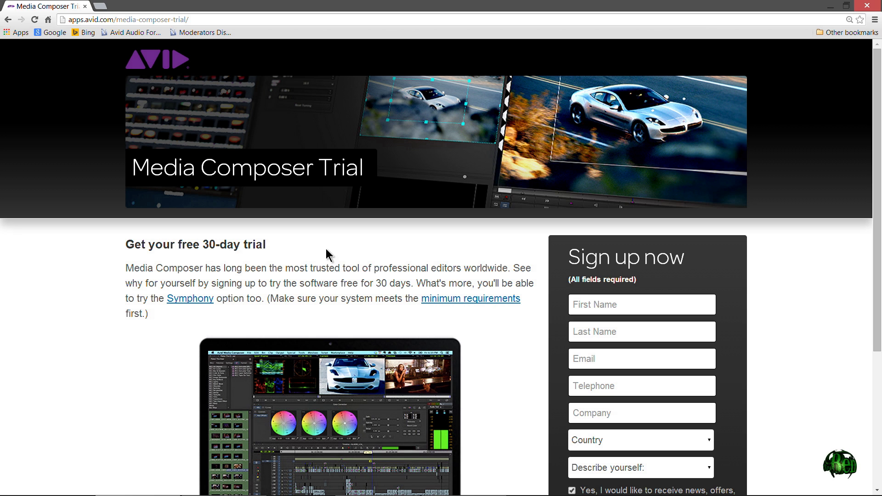
scroll(345, 255, "down", 2)
scroll(355, 241, "up", 1)
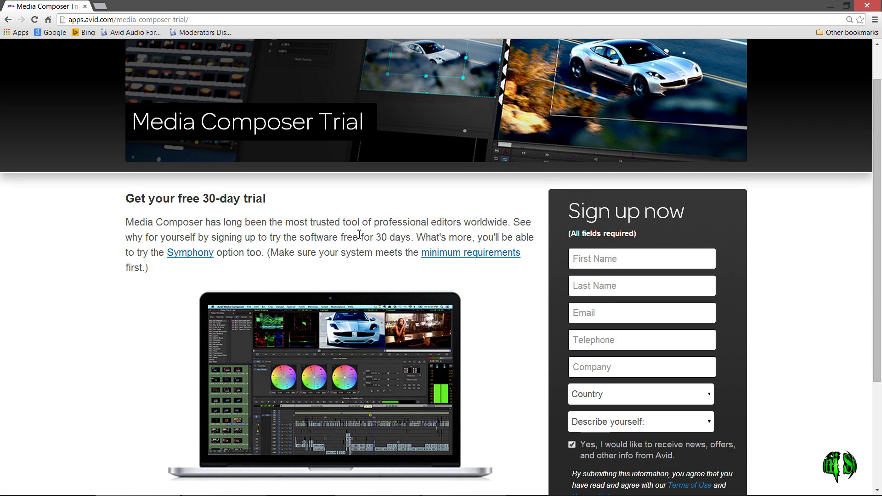
scroll(370, 242, "up", 3)
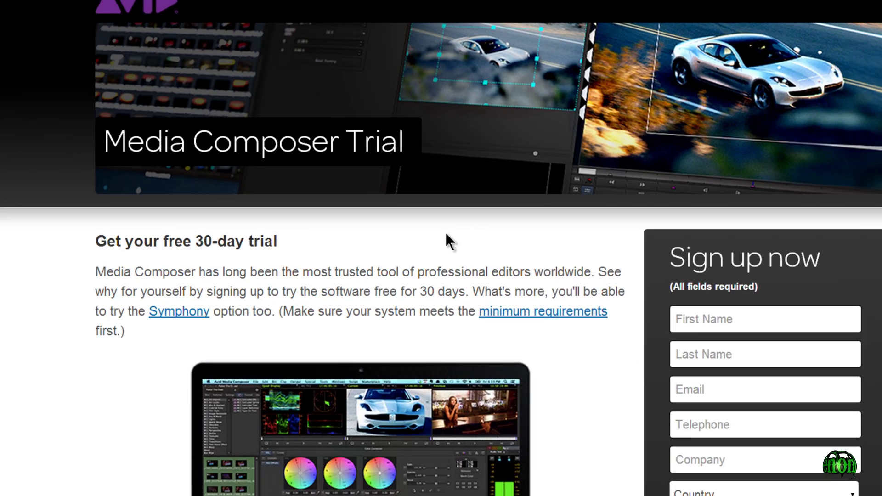
scroll(446, 241, "down", 3)
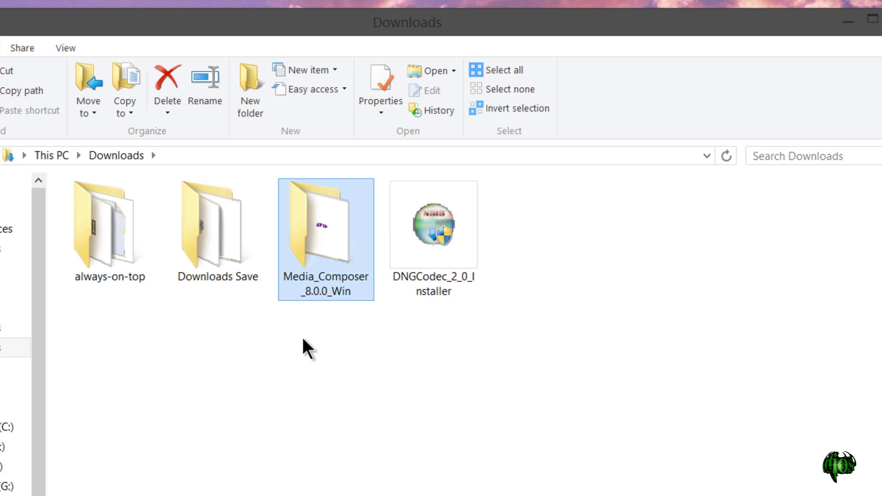
- Open the Media_Composer_8.0.0_Win folder and run Install Media Composer as administrator
double_click(309, 247)
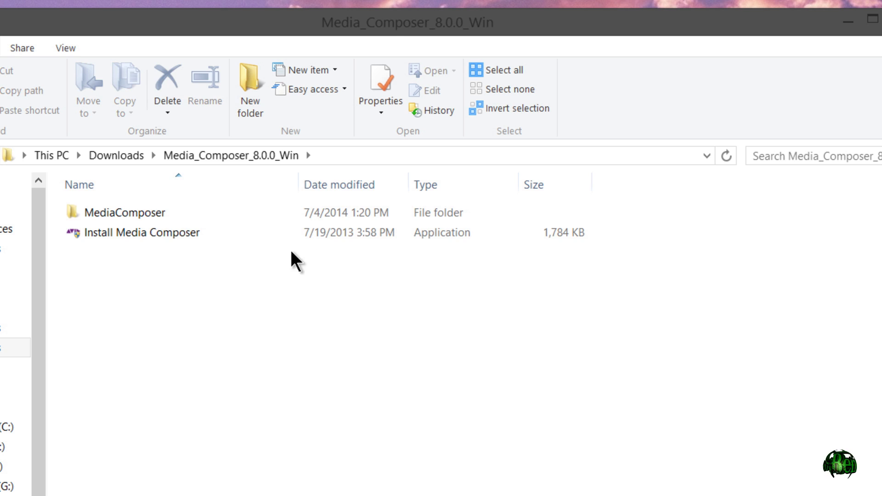
left_click(164, 235)
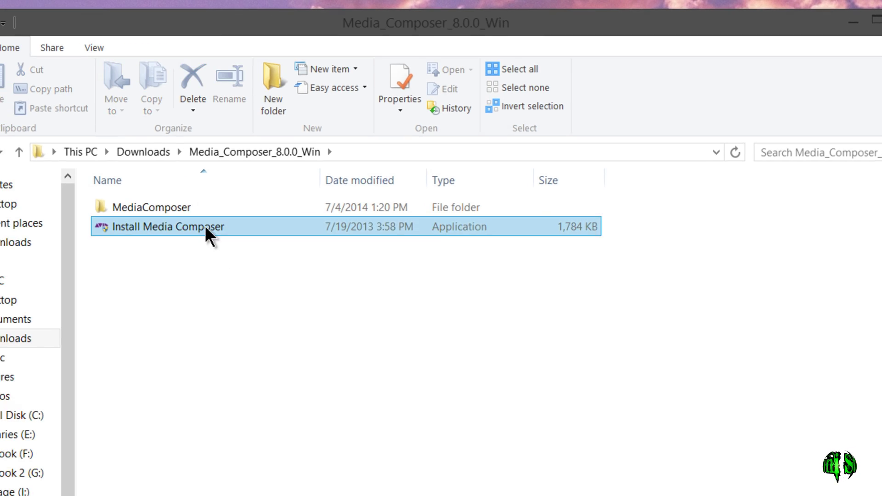
right_click(347, 197)
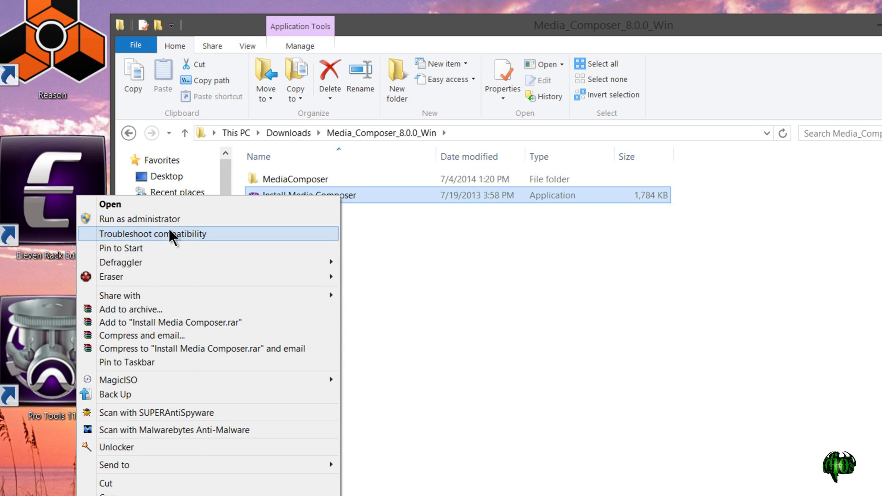
left_click(169, 233)
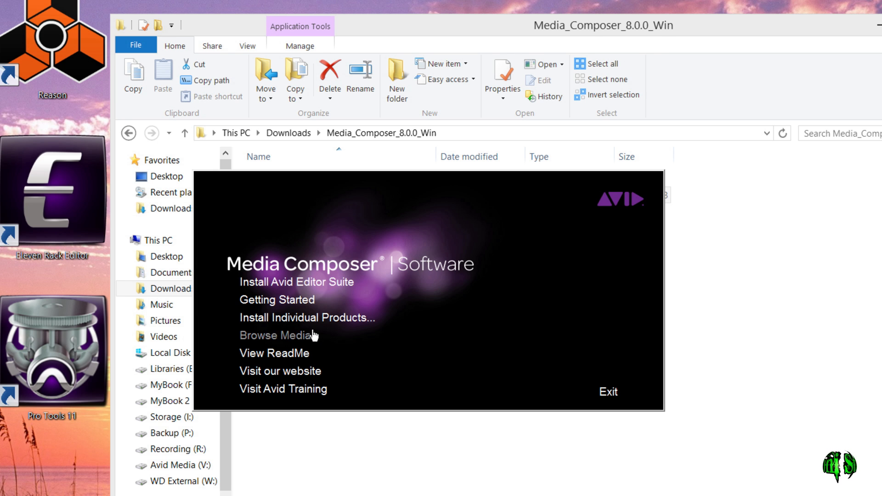
mouse_move(255, 215)
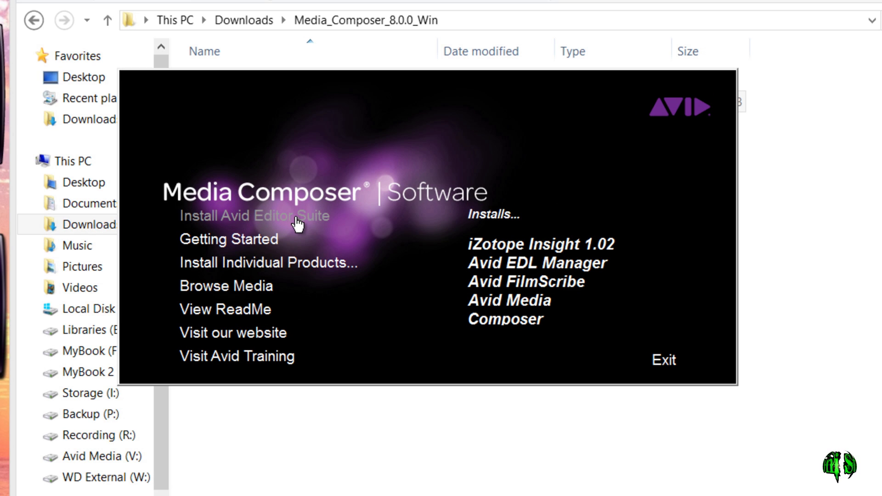
- View Install Individual Products, go back to Main Menu, then start Install Avid Editor Suite
left_click(301, 273)
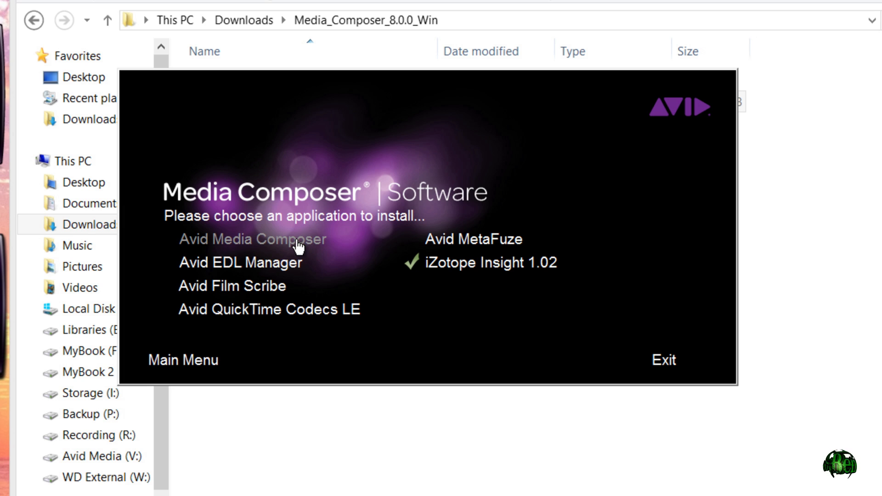
left_click(200, 360)
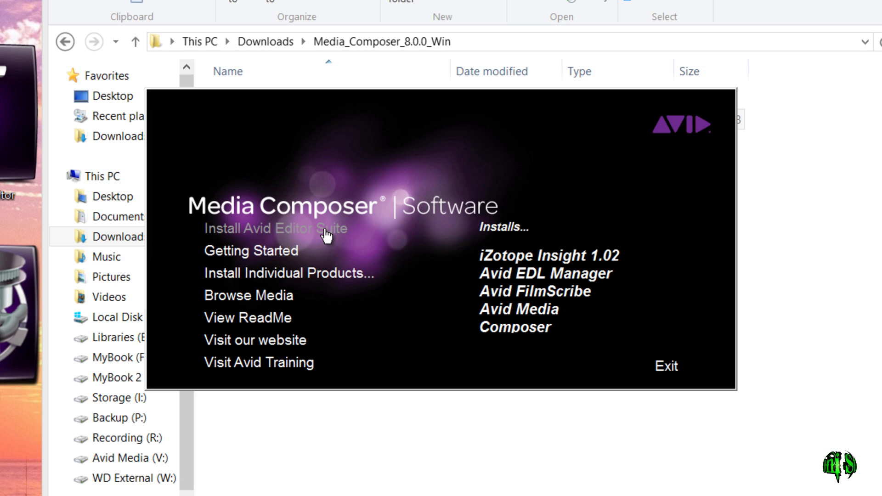
left_click(357, 240)
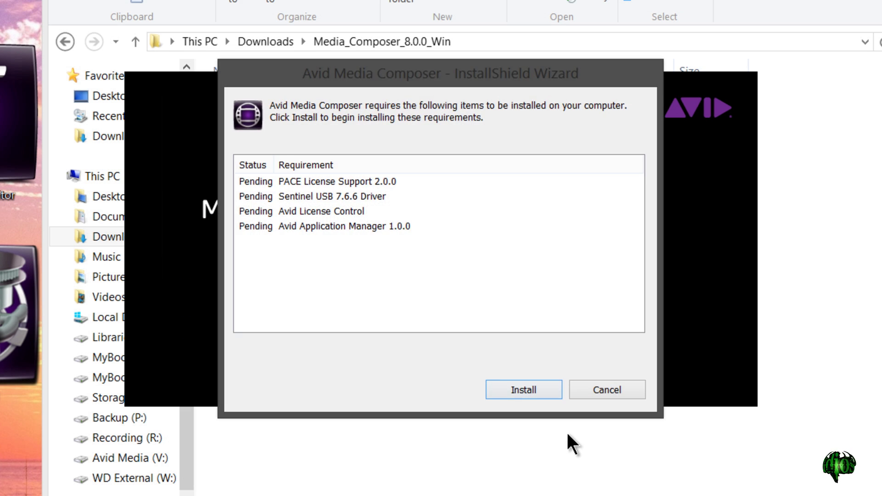
- Install the four prerequisites using English (United States) and accept the restart
left_click(508, 388)
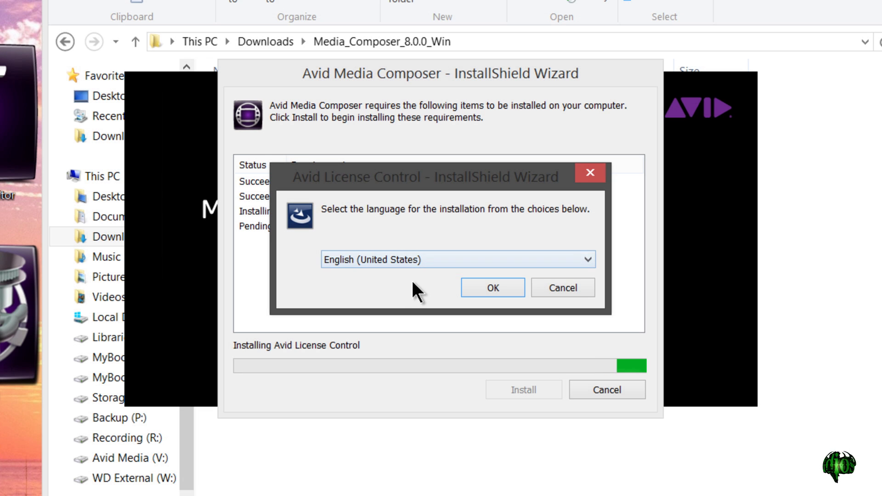
left_click(487, 290)
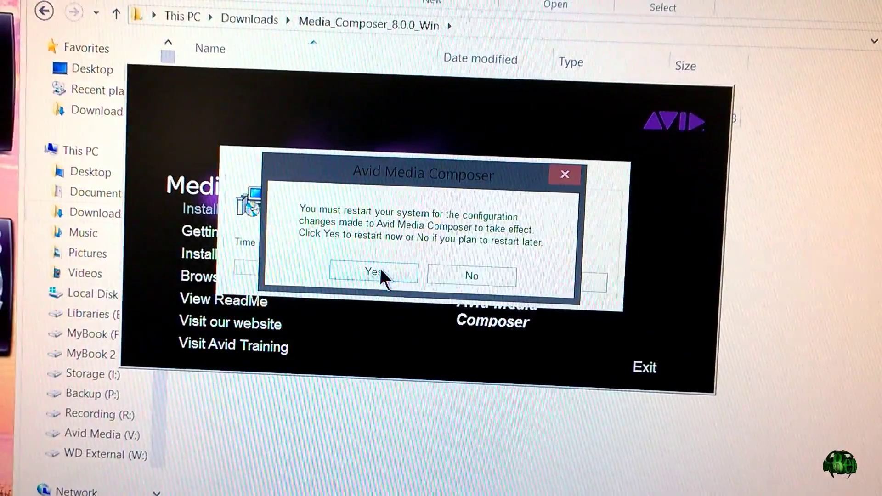
left_click(380, 268)
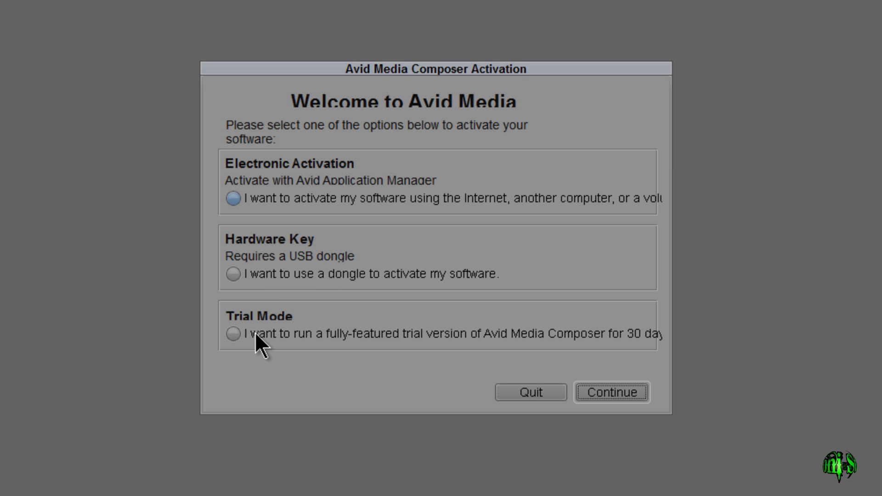
- Choose Trial Mode to run Media Composer as a 30-day trial
left_click(270, 295)
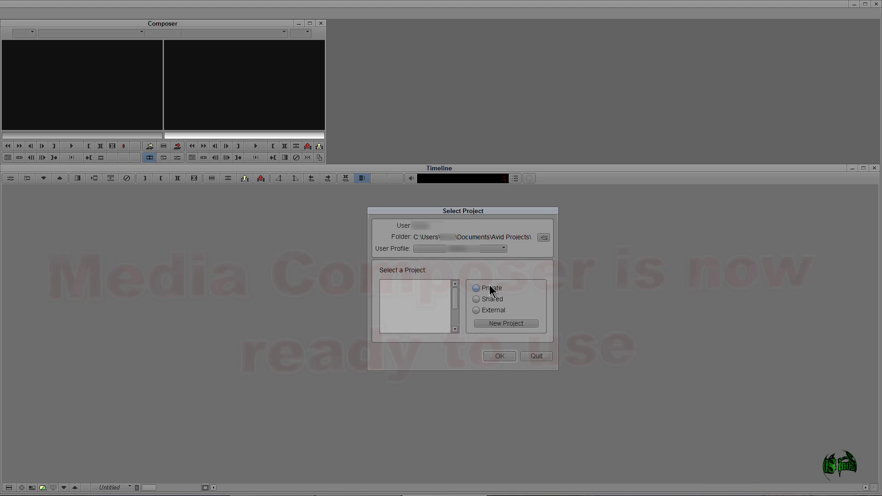
- Create the MC8 Trial Demo project with the 1080p/29.97 format
left_click(493, 323)
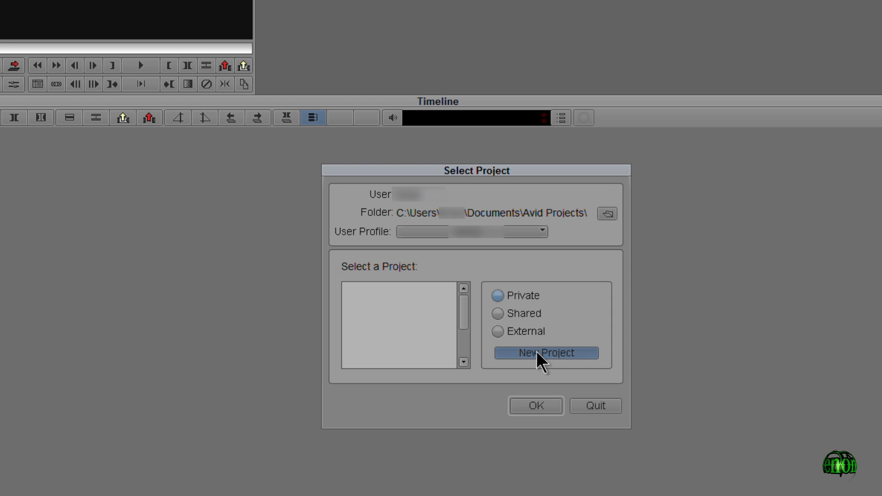
type("MC8 T")
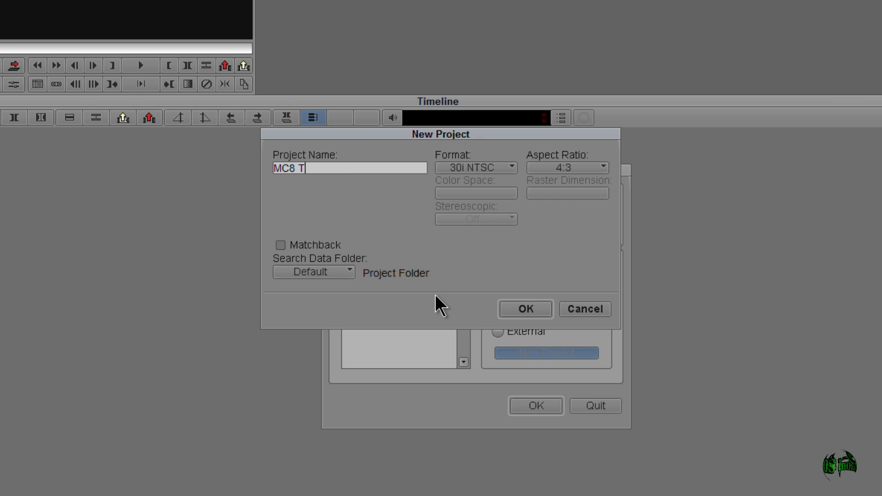
type("rial Demo")
left_click(492, 169)
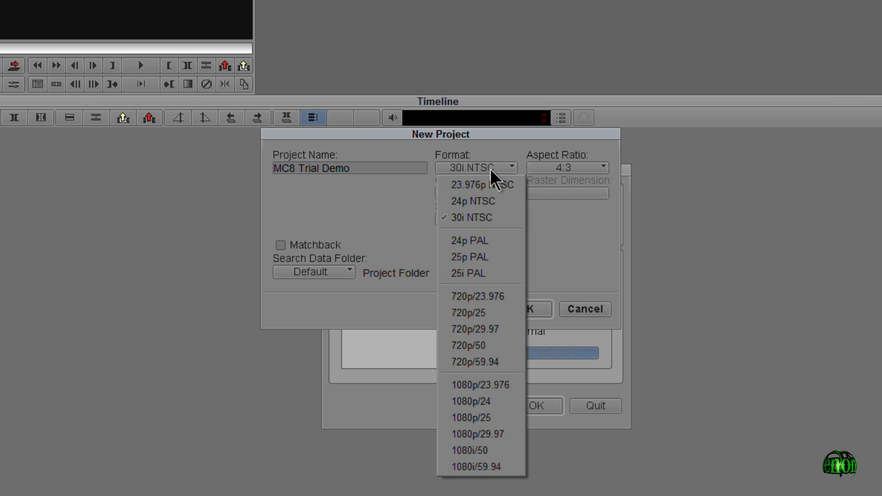
left_click(497, 434)
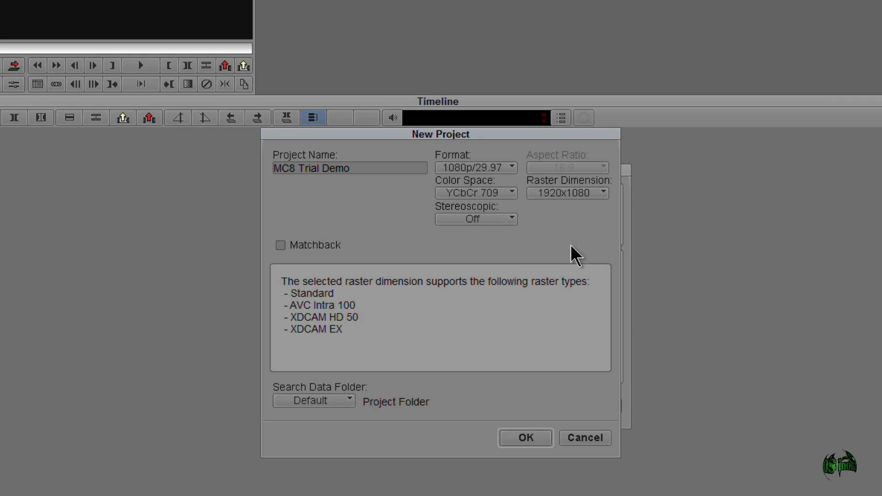
left_click(528, 440)
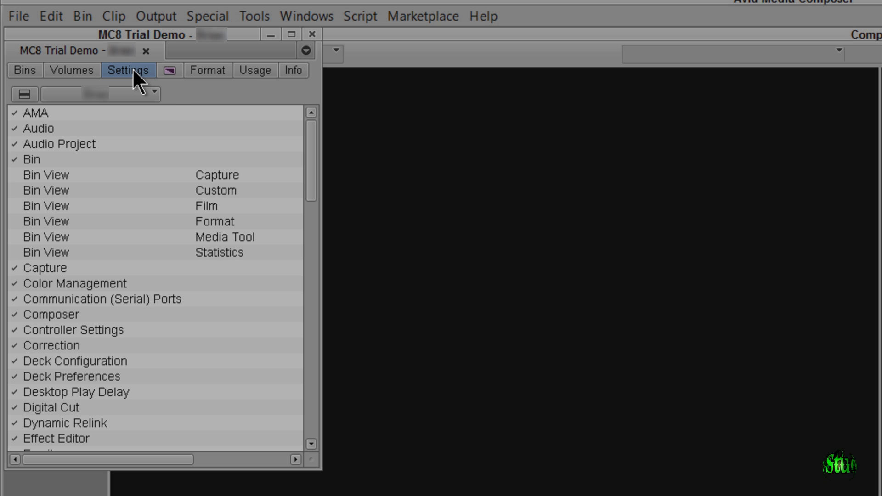
left_click_drag(312, 187, 303, 347)
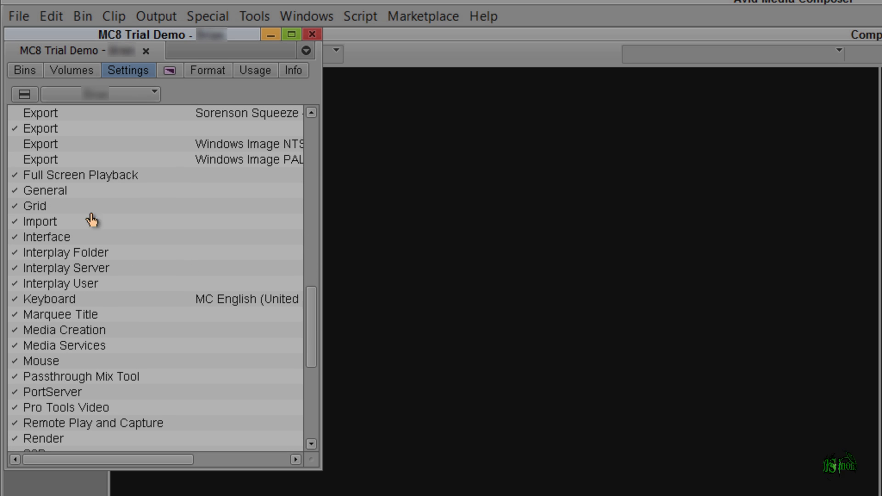
- Open Interface settings and drag Interface Brightness all the way to Darker
left_click(46, 245)
double_click(47, 244)
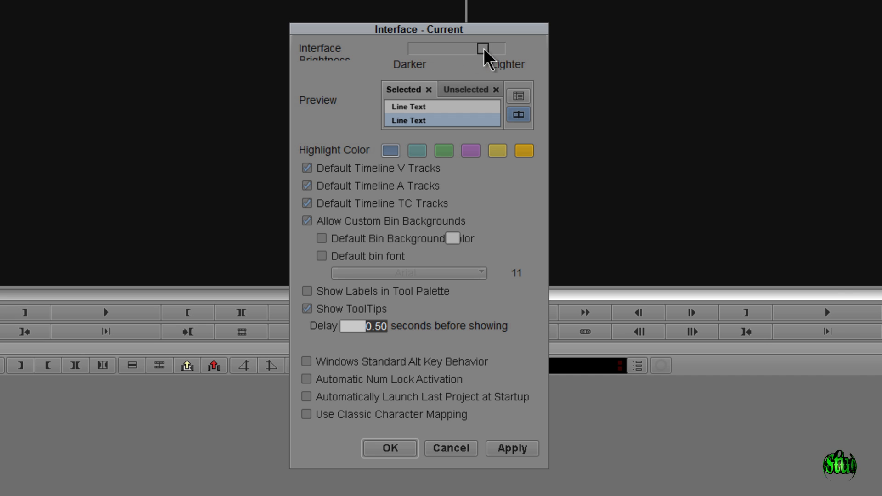
left_click_drag(485, 52, 418, 55)
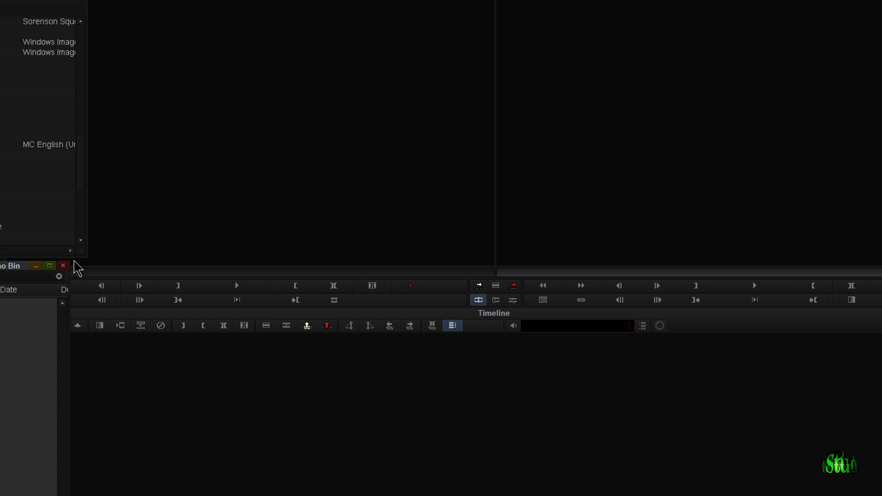
- Link the Windows Boot and RESTART PC MP4s into the bin and load Windows Boot
left_click_drag(366, 133, 410, 111)
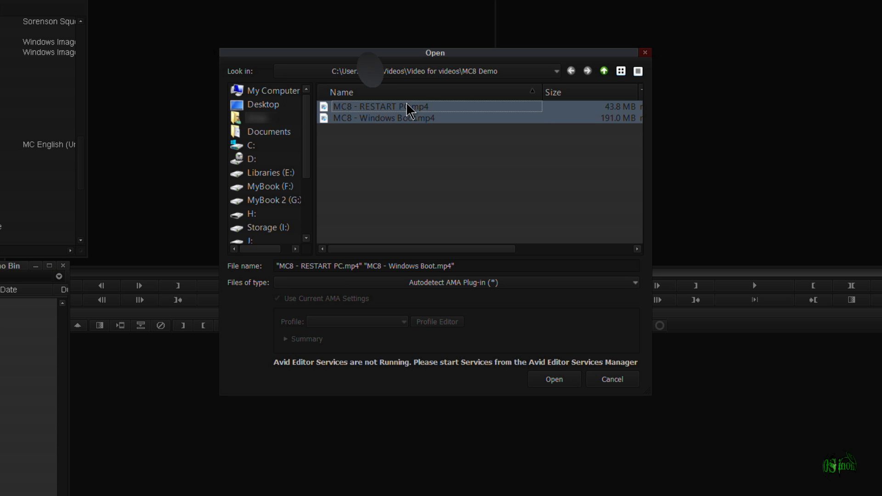
left_click(546, 384)
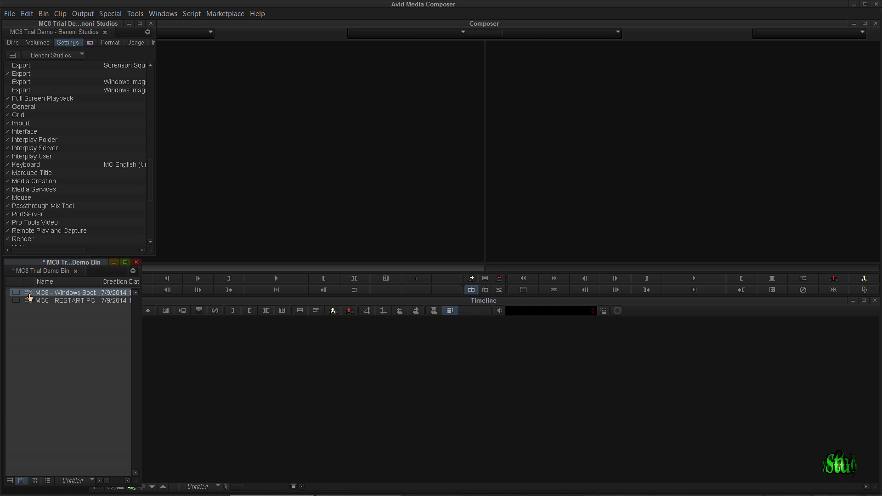
double_click(35, 294)
- Set both clips to Transcode in Consolidate/Transcode and review target video resolutions
left_click(29, 302, "shift")
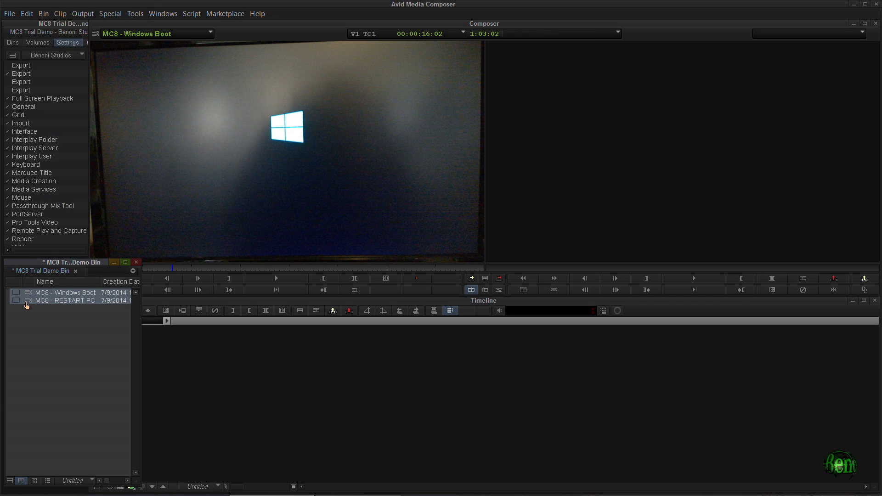
right_click(26, 305)
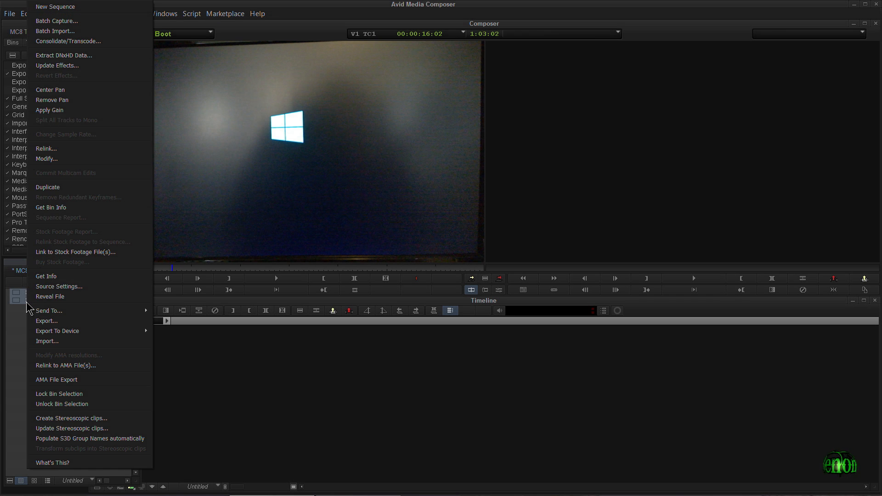
left_click(86, 43)
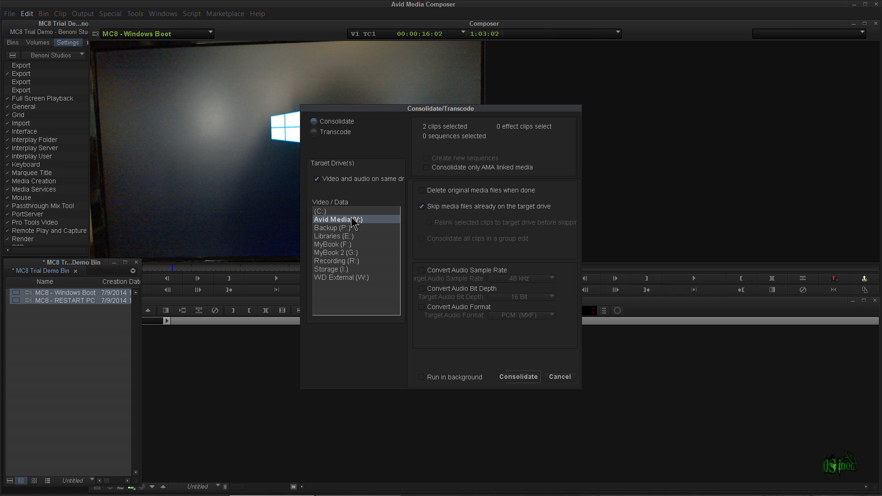
left_click(316, 133)
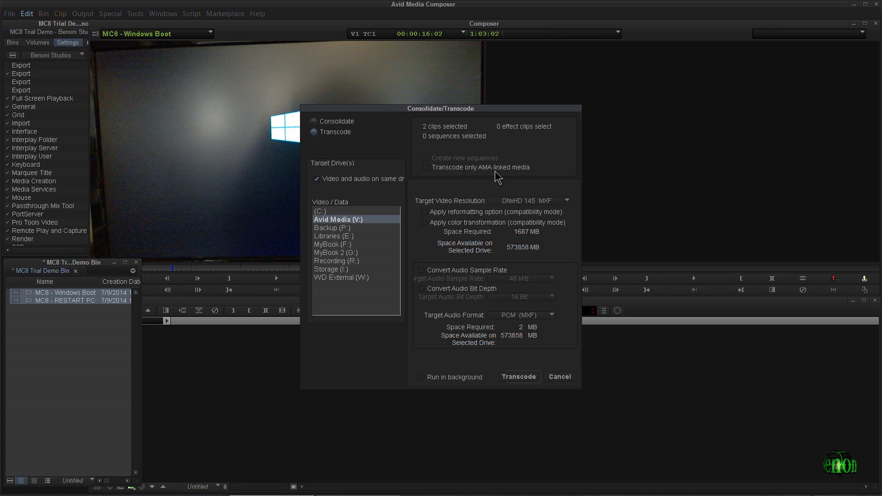
left_click(535, 204)
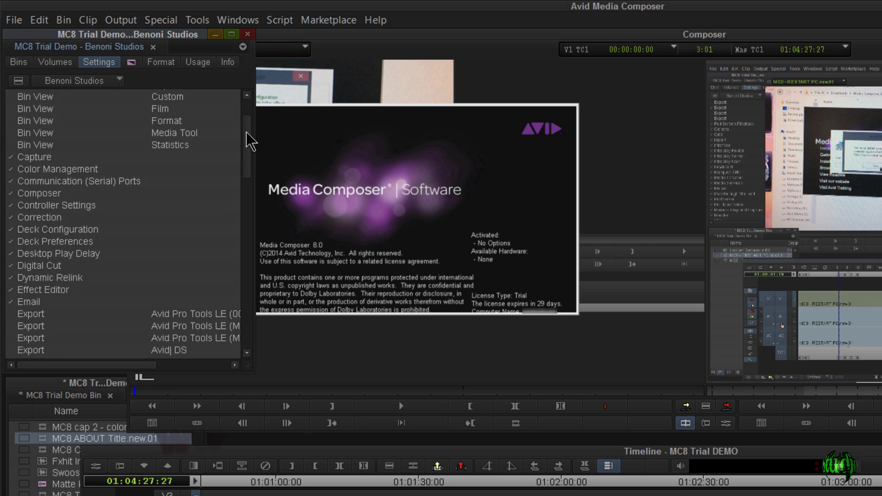
left_click_drag(249, 141, 253, 221)
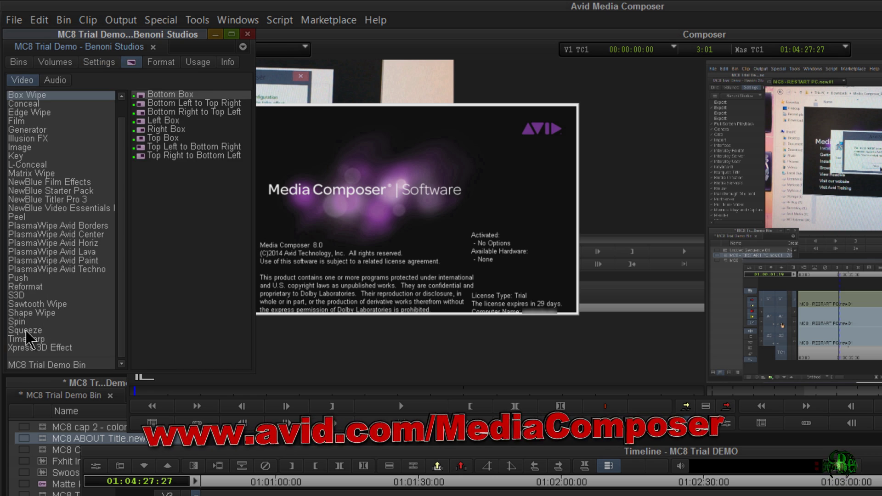
- Browse Effect Palette categories, including Xpress 3D Effect and PlasmaWipe Avid Horiz
left_click(28, 330)
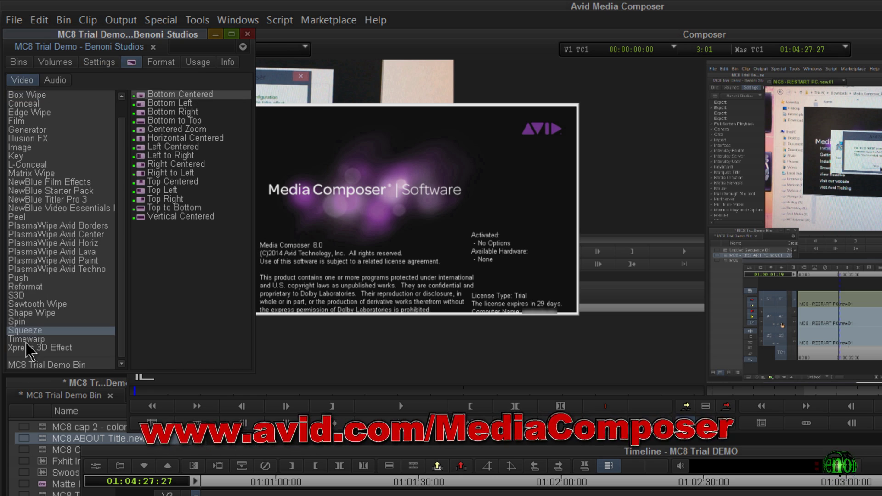
left_click(26, 340)
left_click(56, 243)
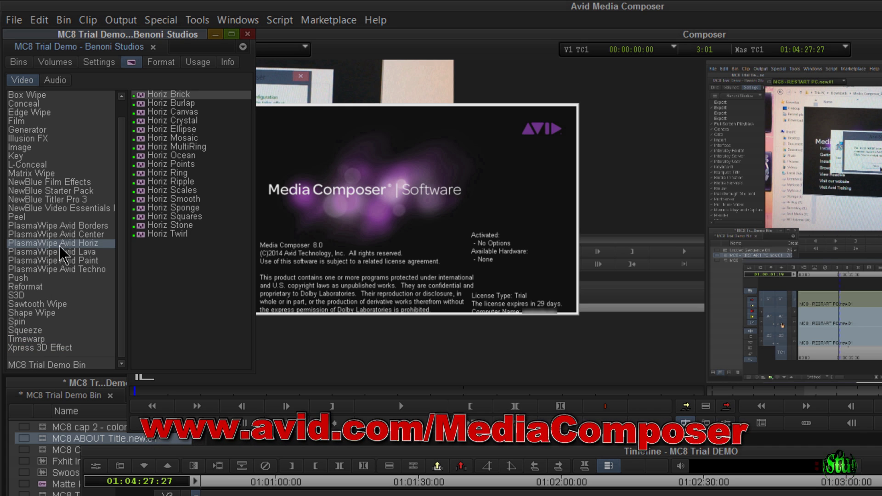
scroll(123, 272, "up", 1)
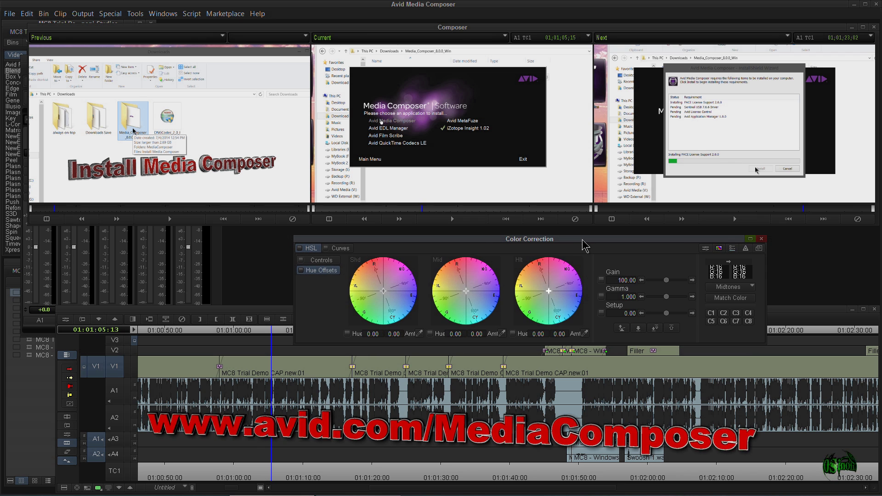
- Switch Color Correction to Curves, then back to HSL Controls
left_click(346, 248)
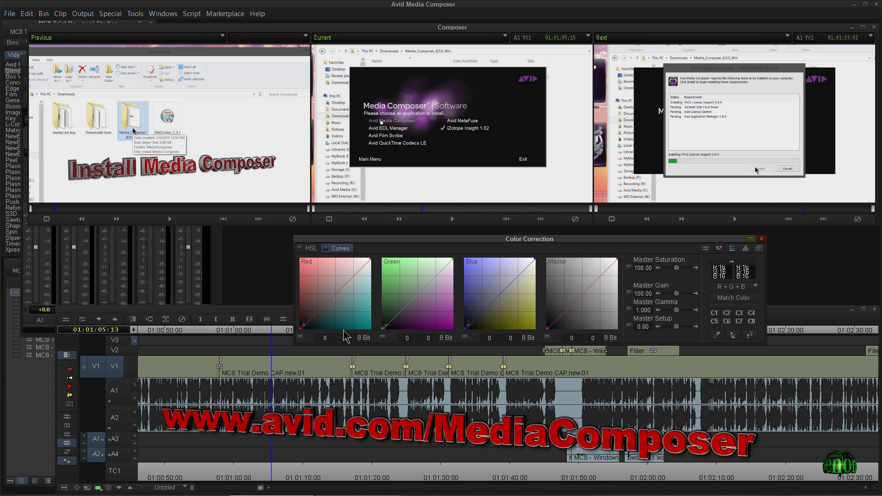
left_click(312, 250)
left_click(313, 260)
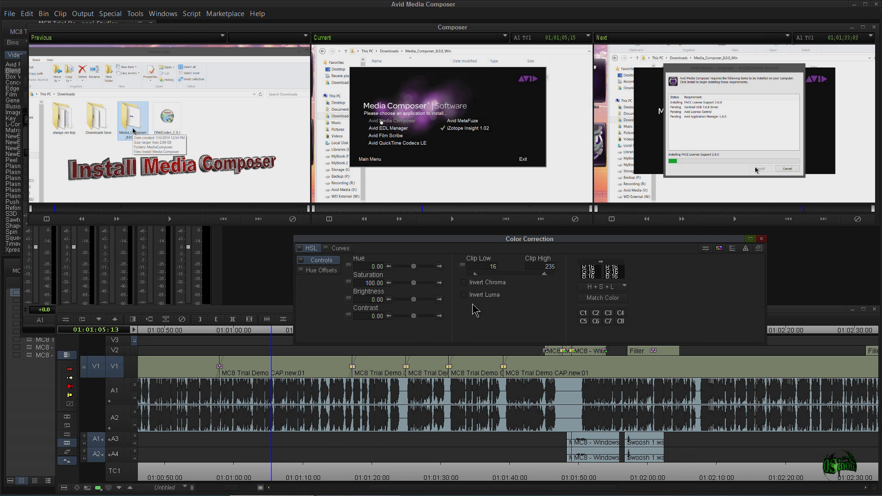